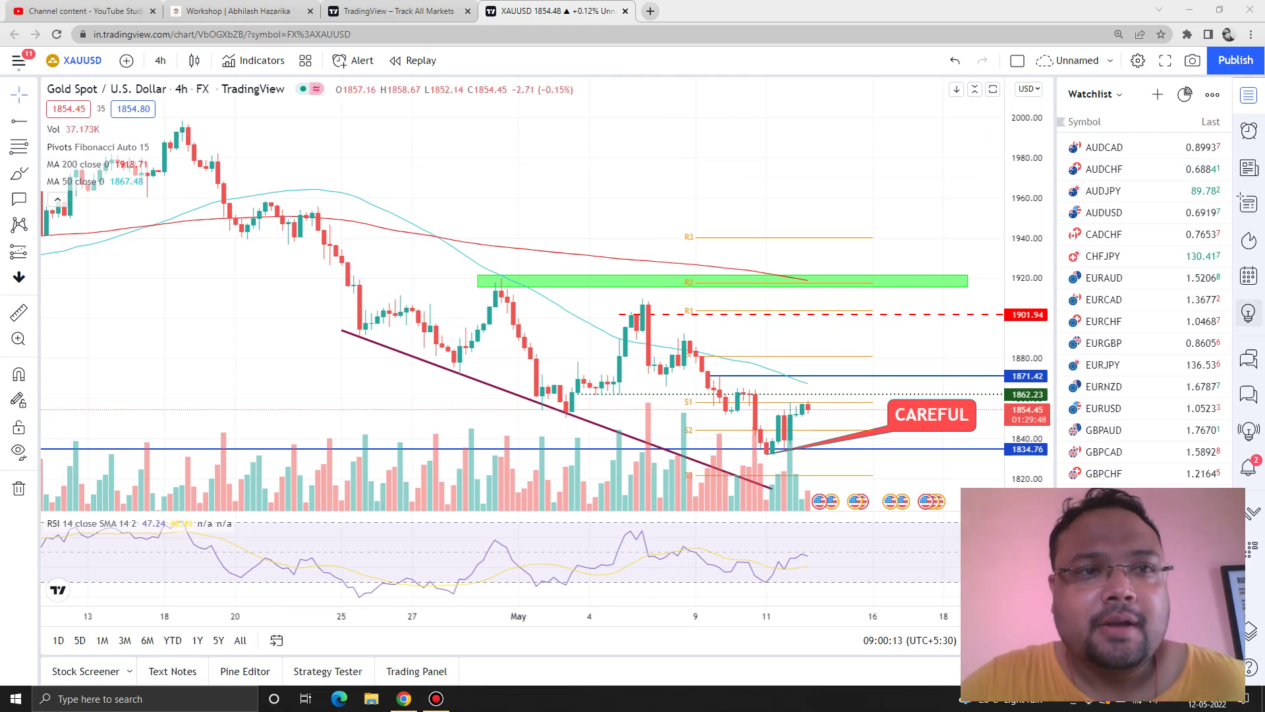
Switch from the XAUUSD 4h chart to the forex trading workshop page
key(ctrl+2)
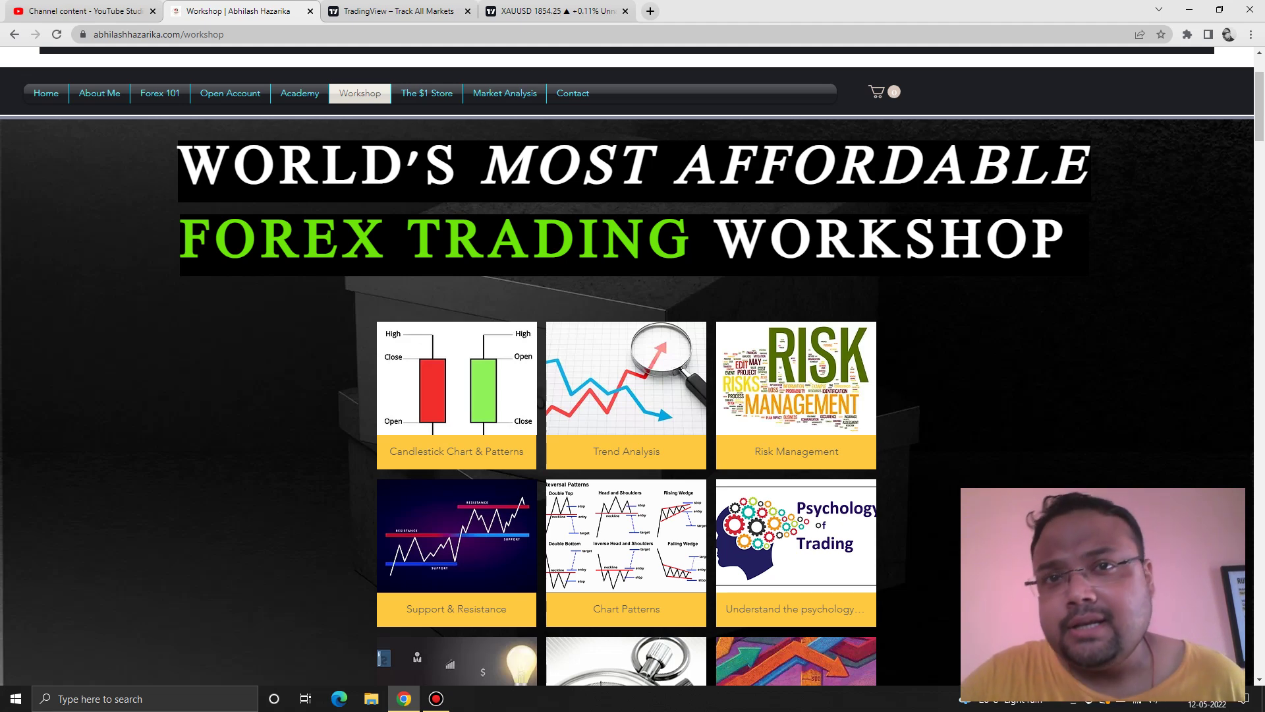
Scroll through the workshop page's course topics and go back to the XAUUSD chart
scroll(626, 365, down, 4)
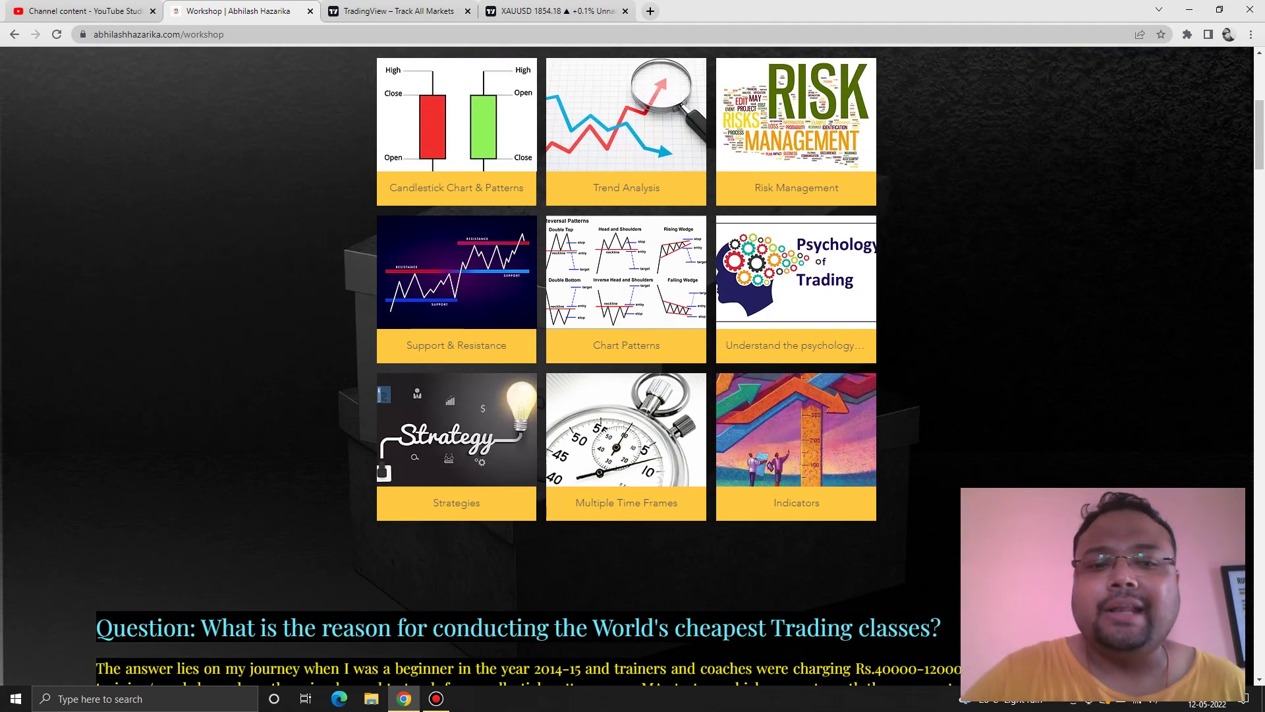
scroll(626, 366, down, 5)
scroll(626, 366, down, 2)
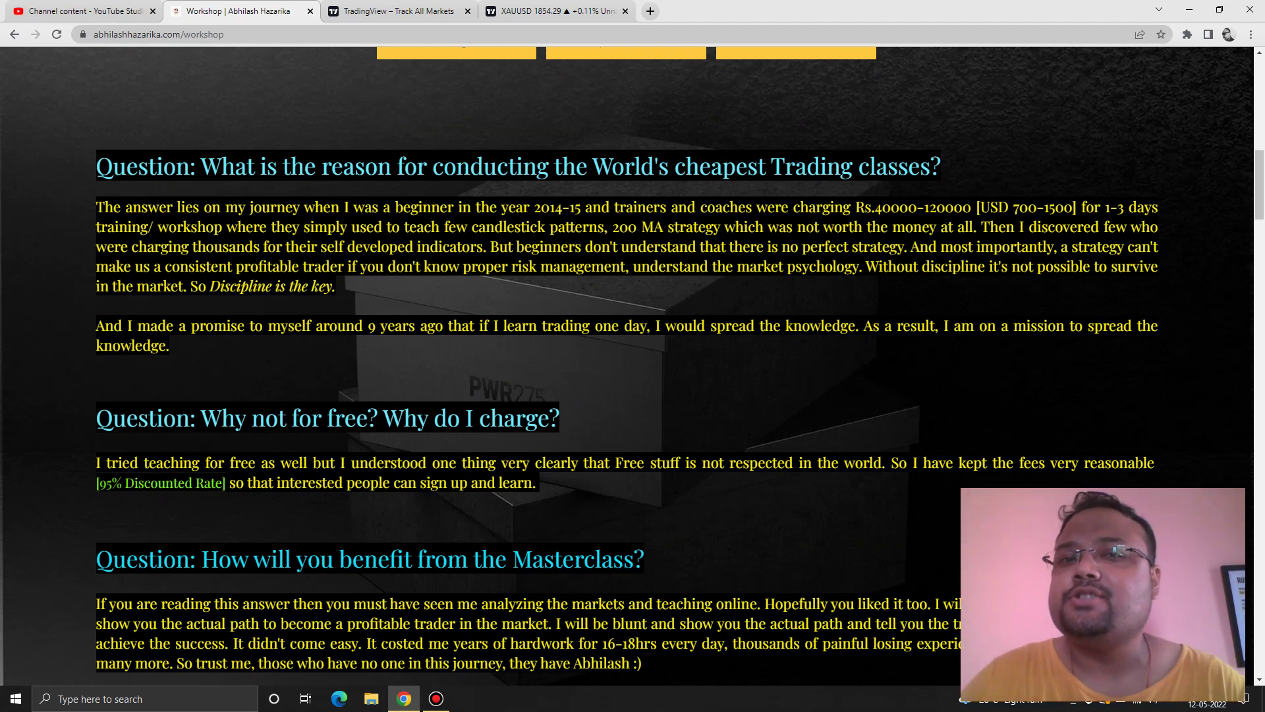
scroll(633, 365, up, 15)
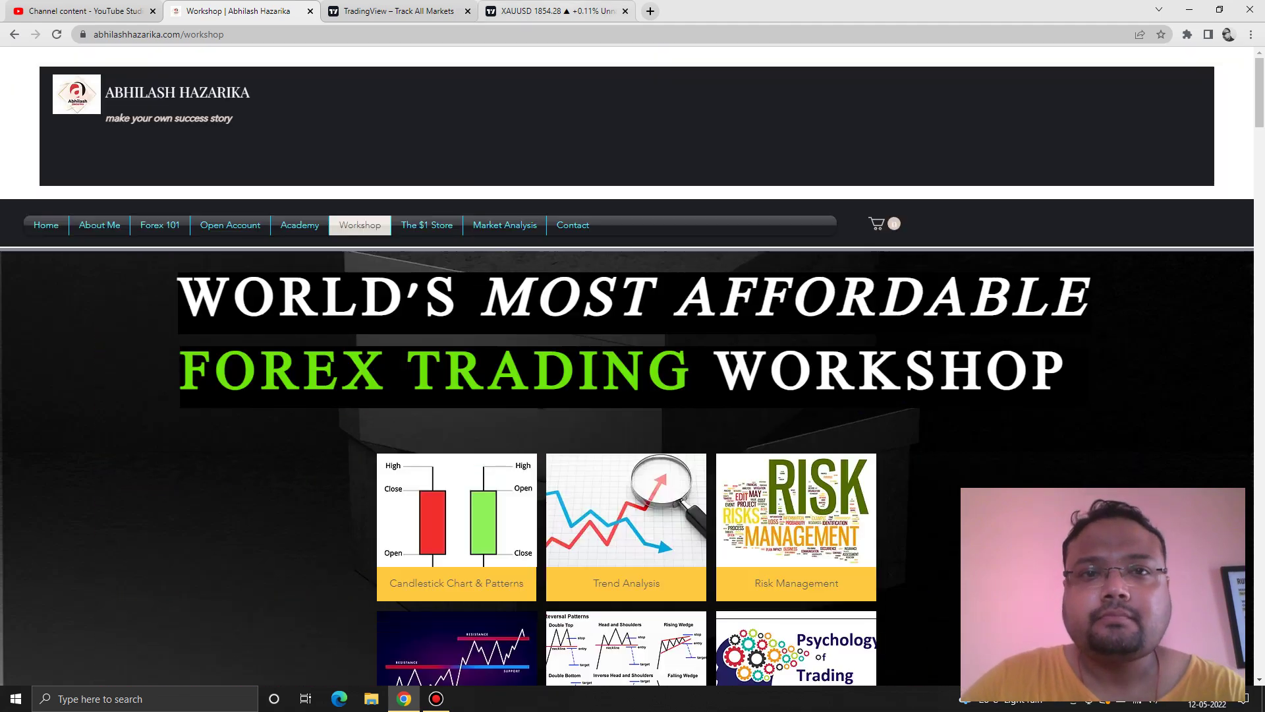
key(ctrl+4)
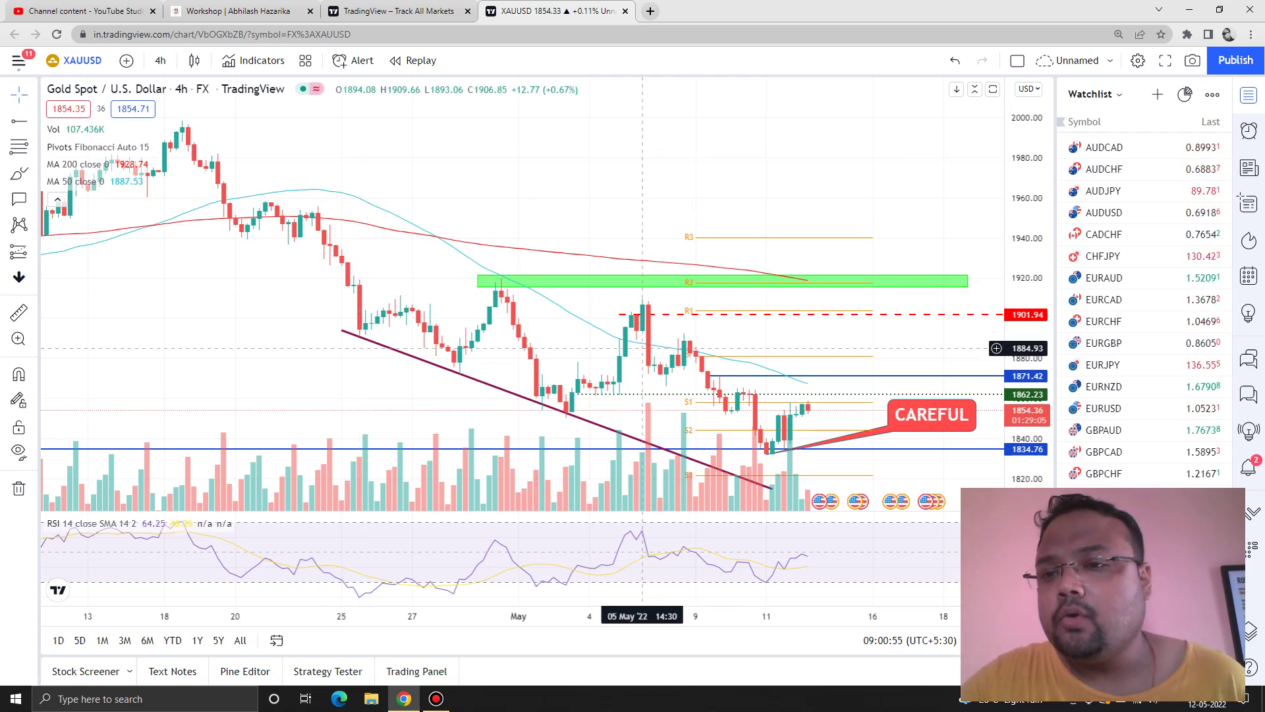
Zoom the XAUUSD 4h chart in and out, then start pen annotation above the price
scroll(679, 355, up, 3)
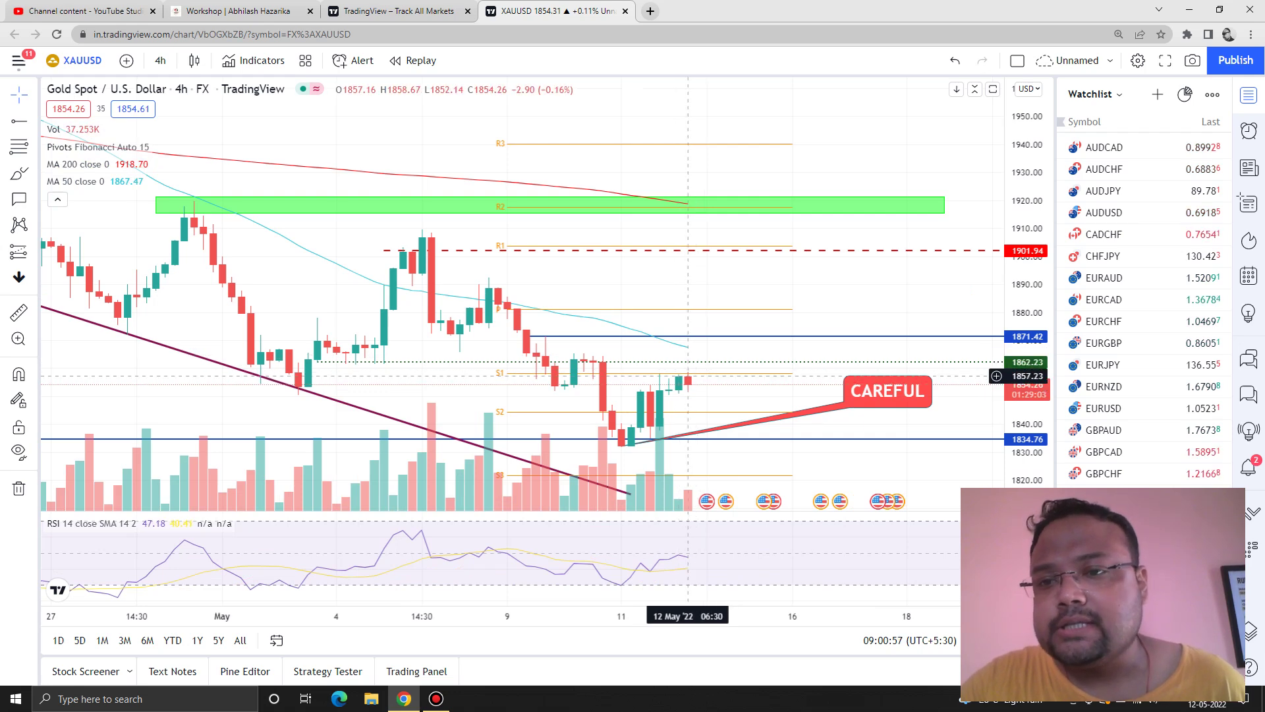
scroll(698, 372, down, 2)
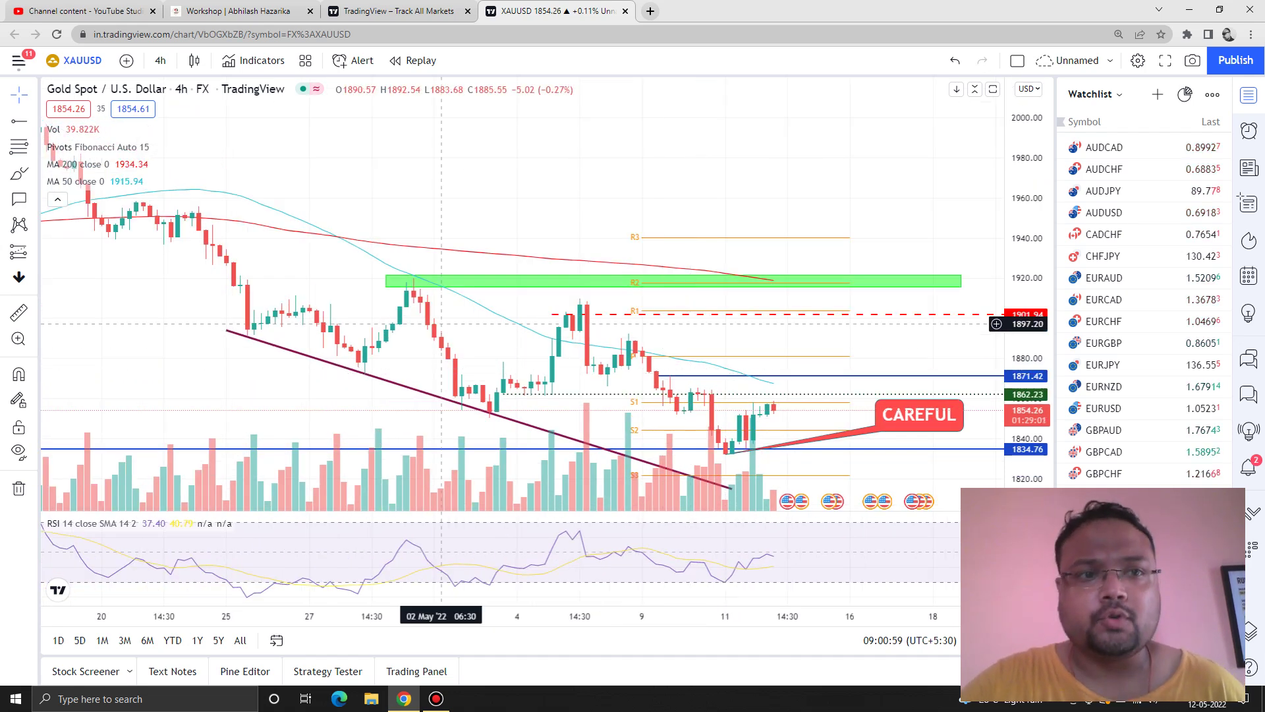
scroll(369, 180, down, 2)
scroll(448, 180, up, 3)
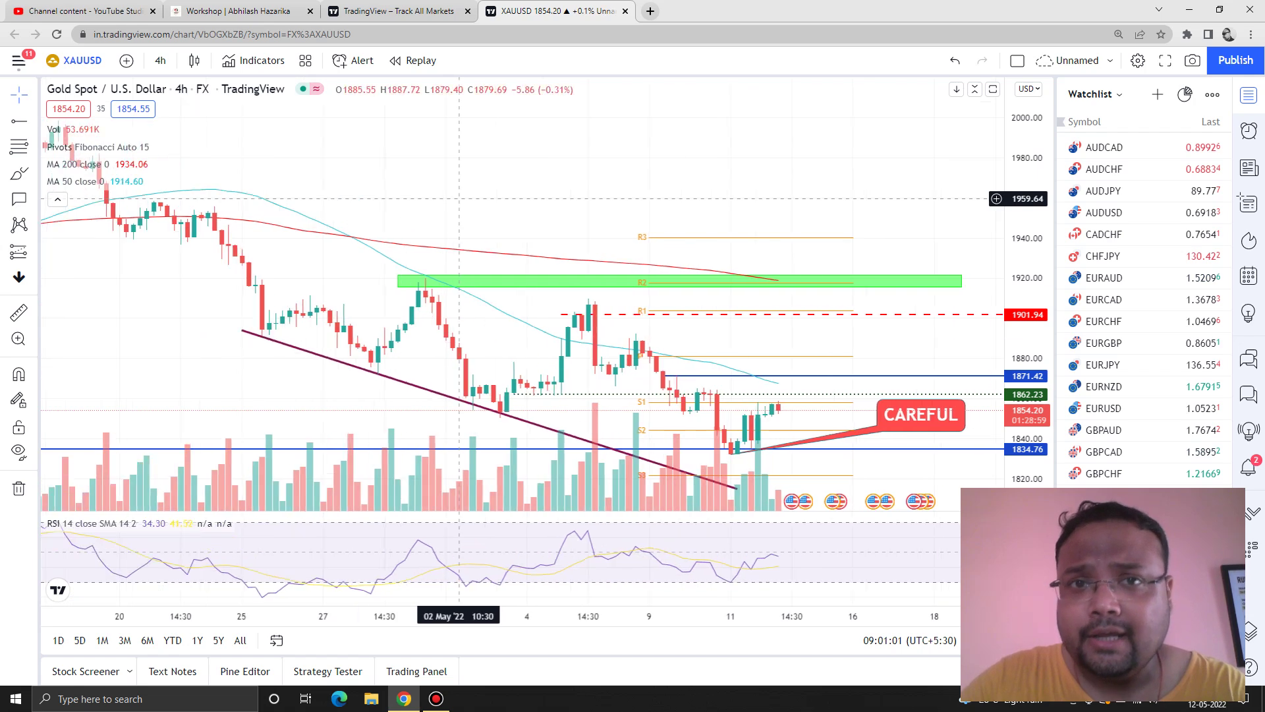
scroll(518, 178, down, 2)
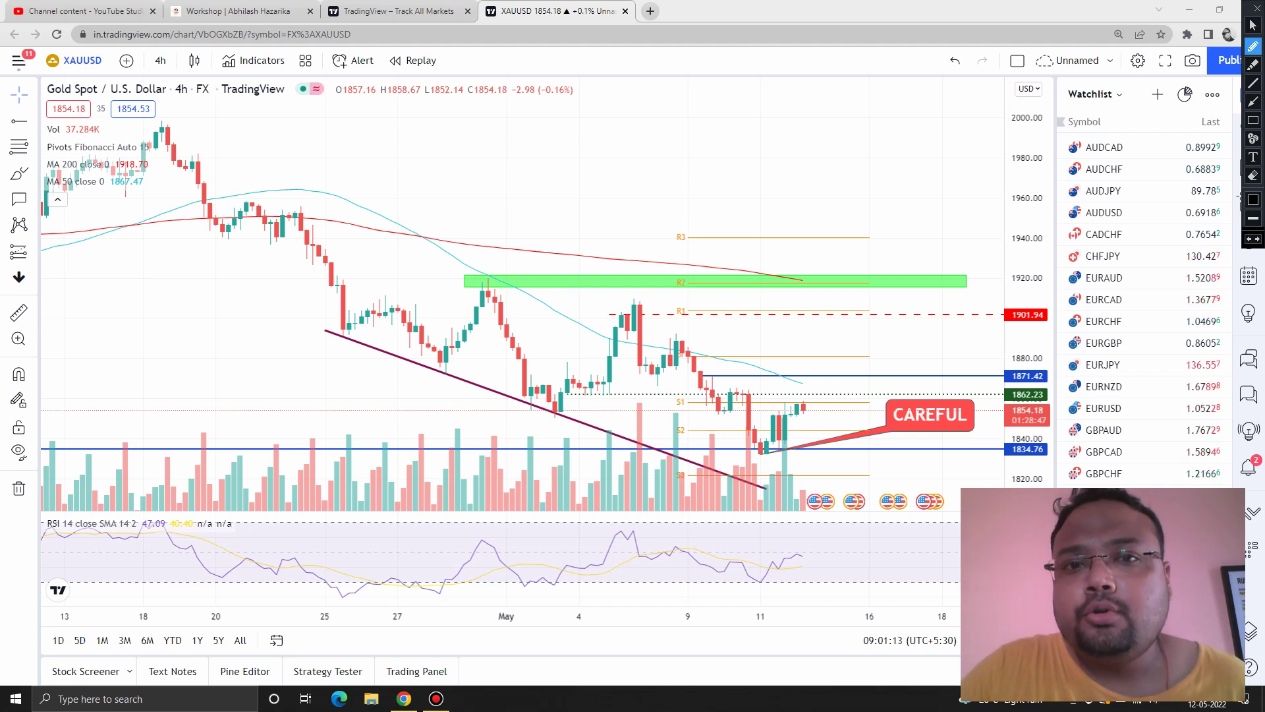
drag(577, 140, 601, 212)
Handwrite '40-50 pips' above the price and trace the zigzag swings with a black freehand line
drag(562, 140, 622, 197)
drag(650, 165, 748, 190)
mouse_move(774, 147)
mouse_down()
mouse_move(766, 170)
mouse_move(775, 150)
mouse_up()
mouse_move(839, 231)
mouse_down()
mouse_move(851, 156)
mouse_move(884, 195)
mouse_up()
drag(898, 120, 900, 129)
drag(909, 118, 923, 141)
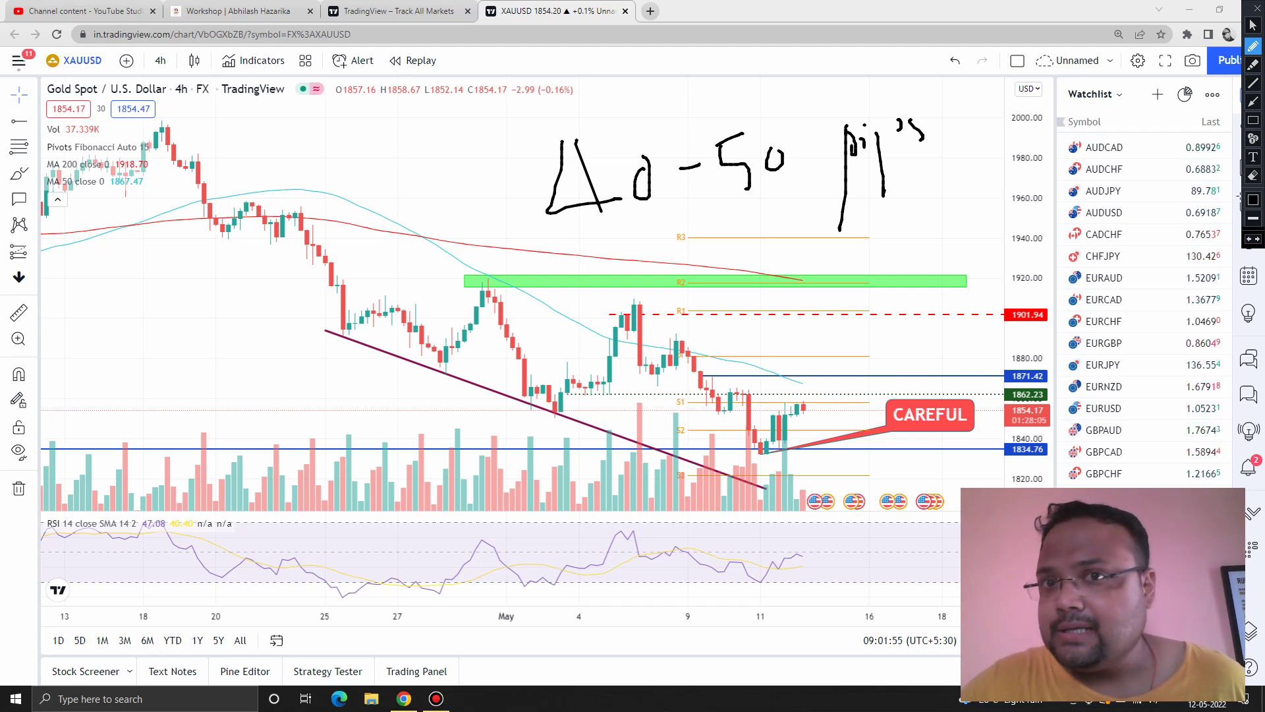
mouse_move(124, 146)
mouse_down()
mouse_move(165, 123)
mouse_move(367, 324)
mouse_move(537, 394)
mouse_move(647, 308)
mouse_move(679, 369)
mouse_up()
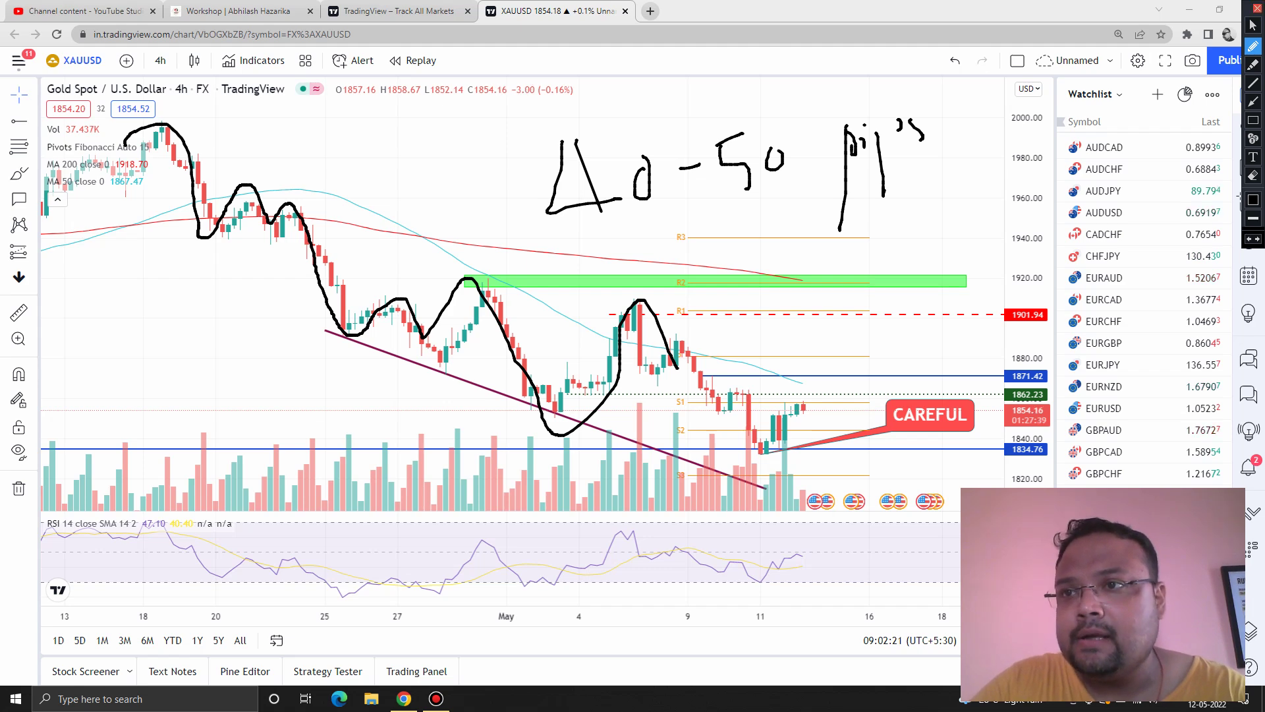
Clear the freehand scribbles, zoom into the recent candles, and re-enable the pen
key(Escape)
scroll(521, 297, up, 5)
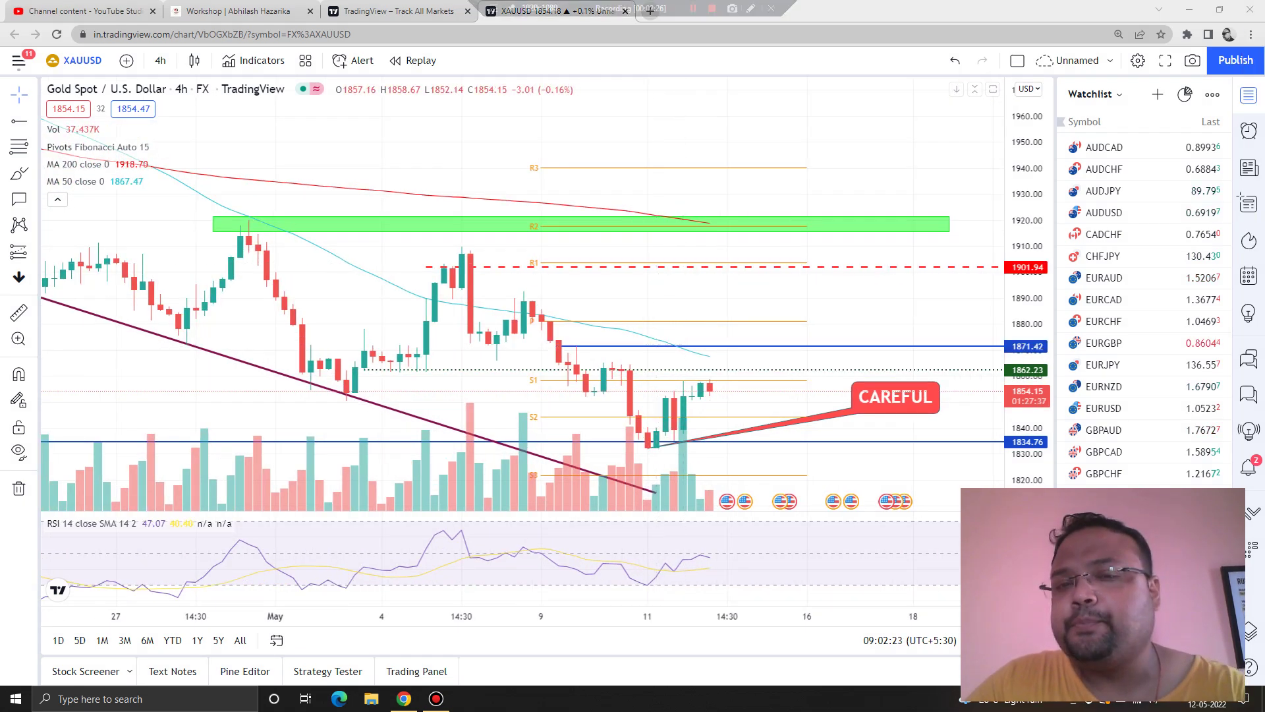
key(ctrl+shift+1)
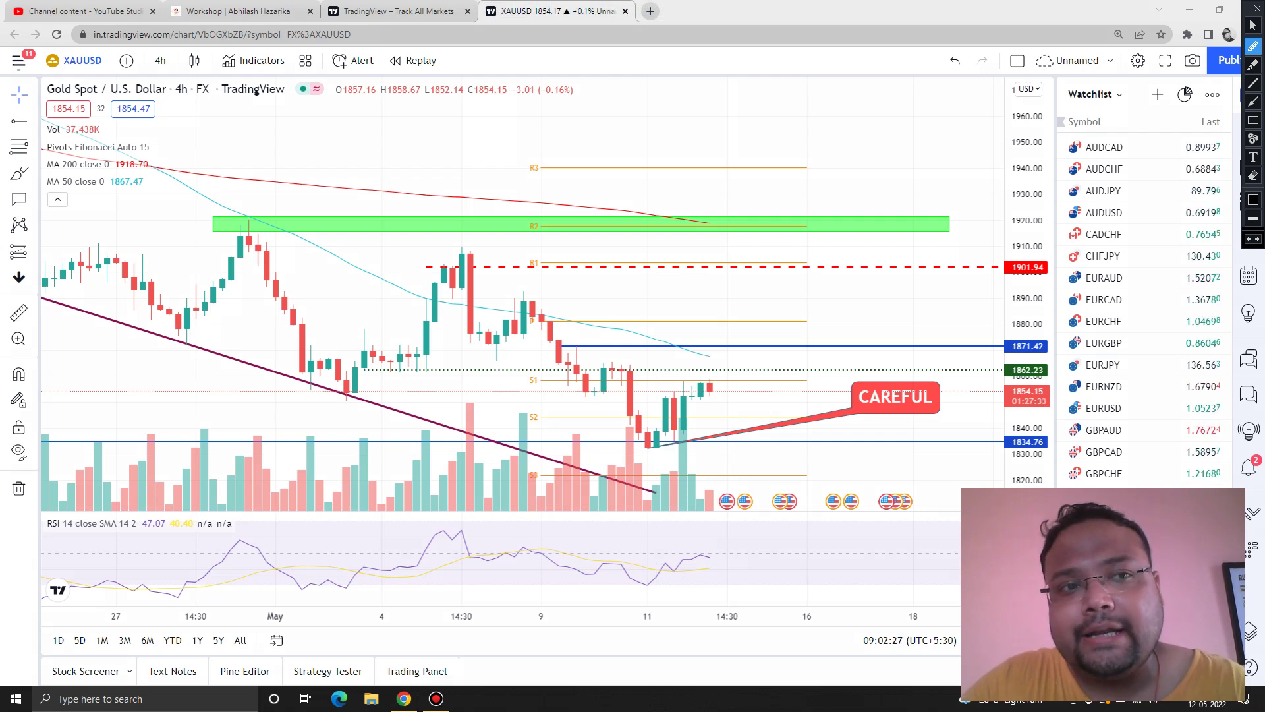
Write and circle '50 MA' above the chart, mark the latest candles, then clear it
mouse_move(532, 97)
mouse_down()
mouse_move(473, 116)
mouse_move(521, 132)
mouse_move(502, 139)
mouse_up()
drag(539, 100, 669, 106)
mouse_move(647, 99)
mouse_down()
mouse_move(659, 90)
mouse_move(415, 39)
mouse_move(657, 203)
mouse_move(626, 29)
mouse_up()
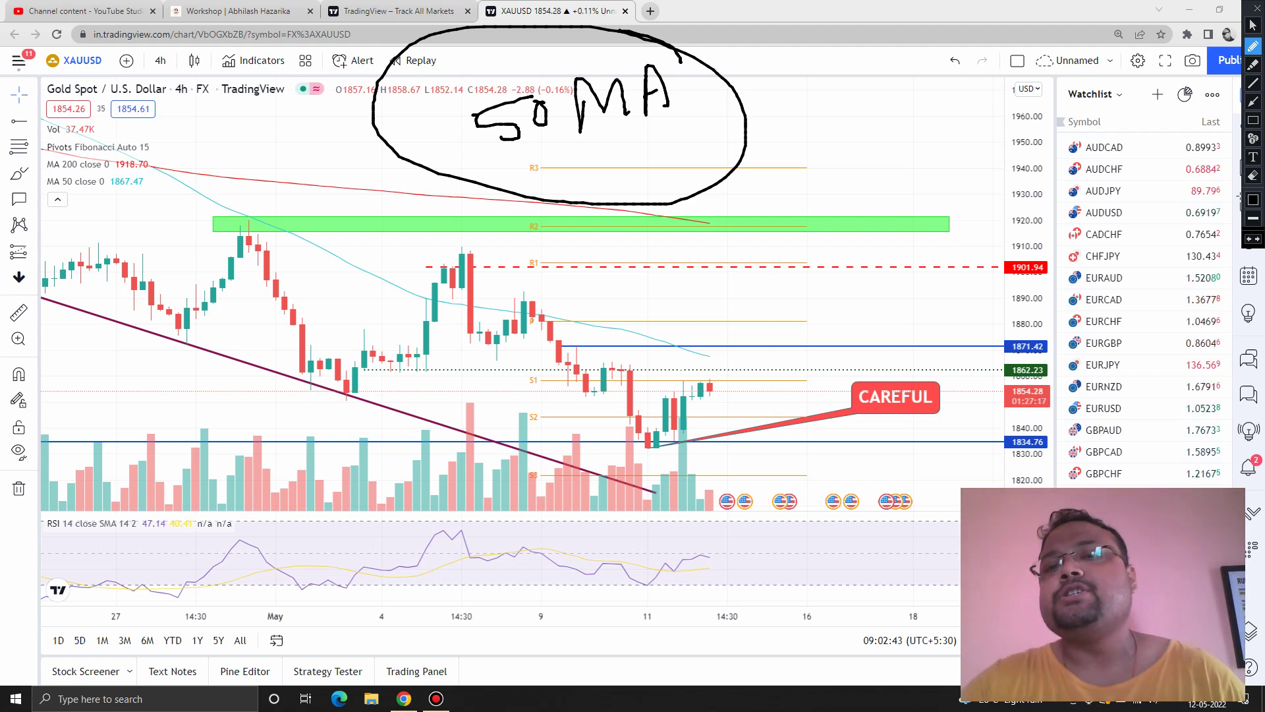
drag(710, 364, 731, 380)
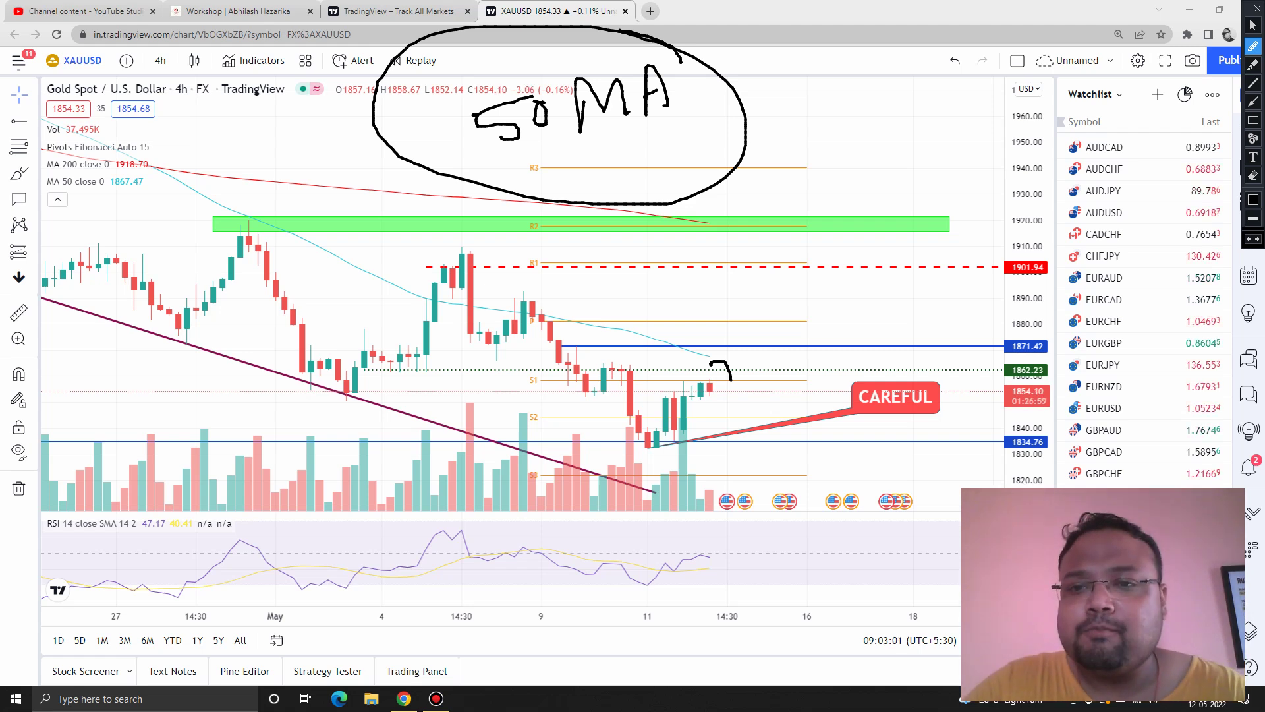
key(Escape)
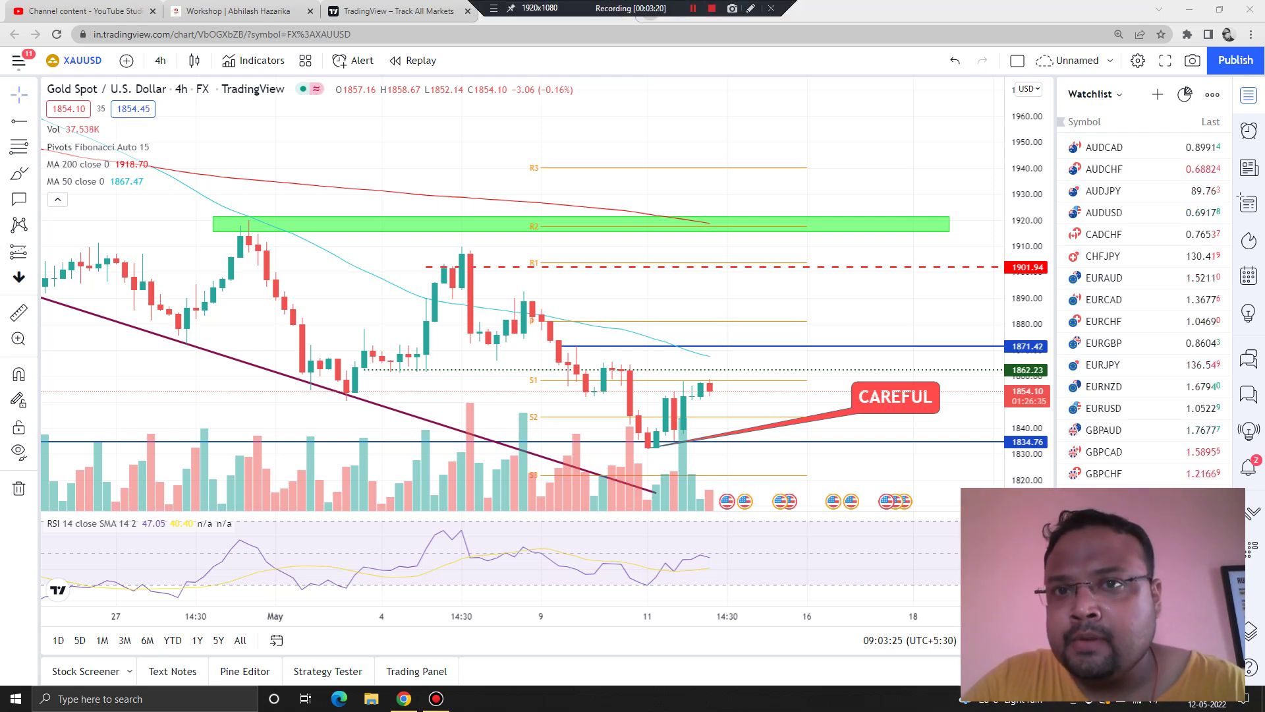
Re-enable the pen, mark the 1862 level beside the latest candles, then wipe the mark
click(751, 7)
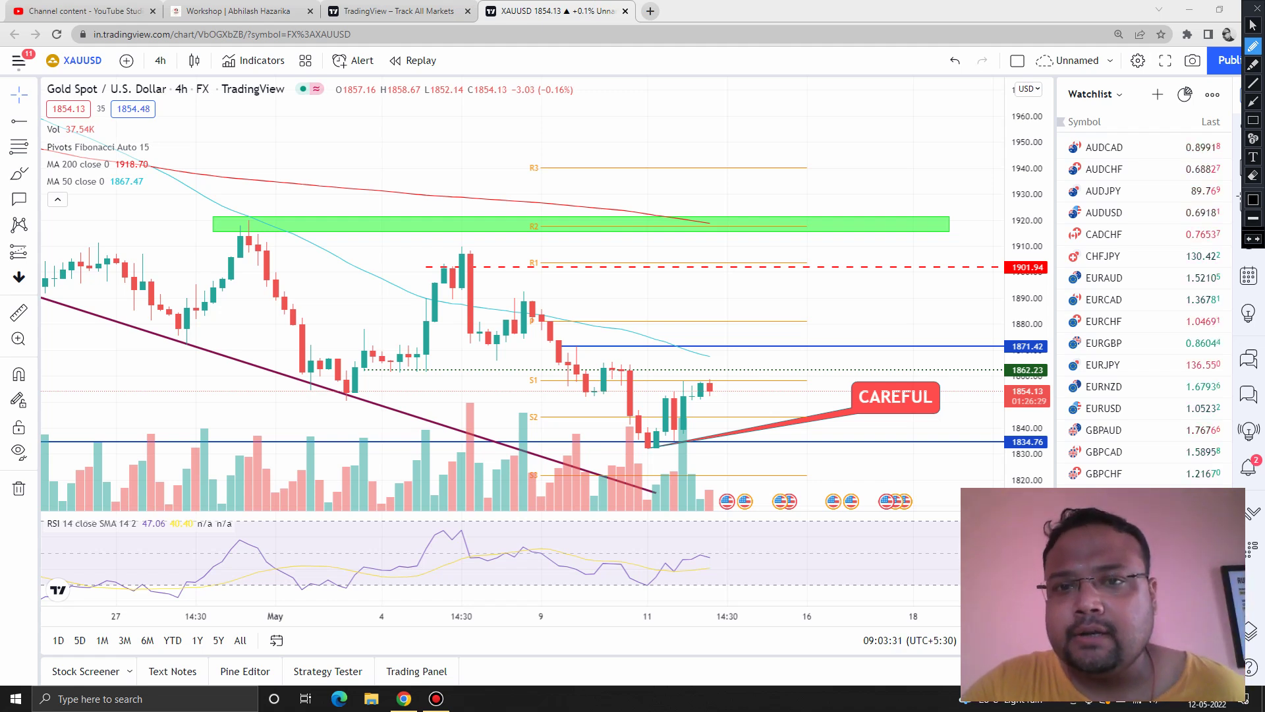
drag(701, 359, 710, 362)
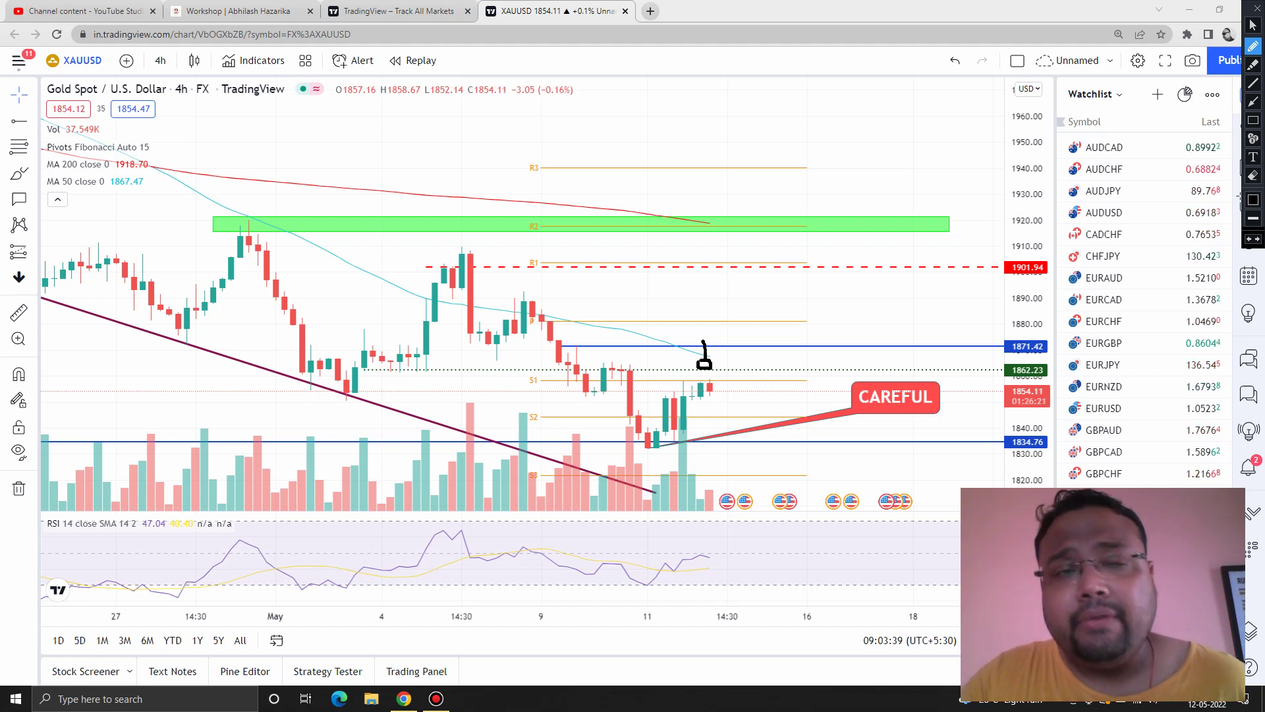
key(Escape)
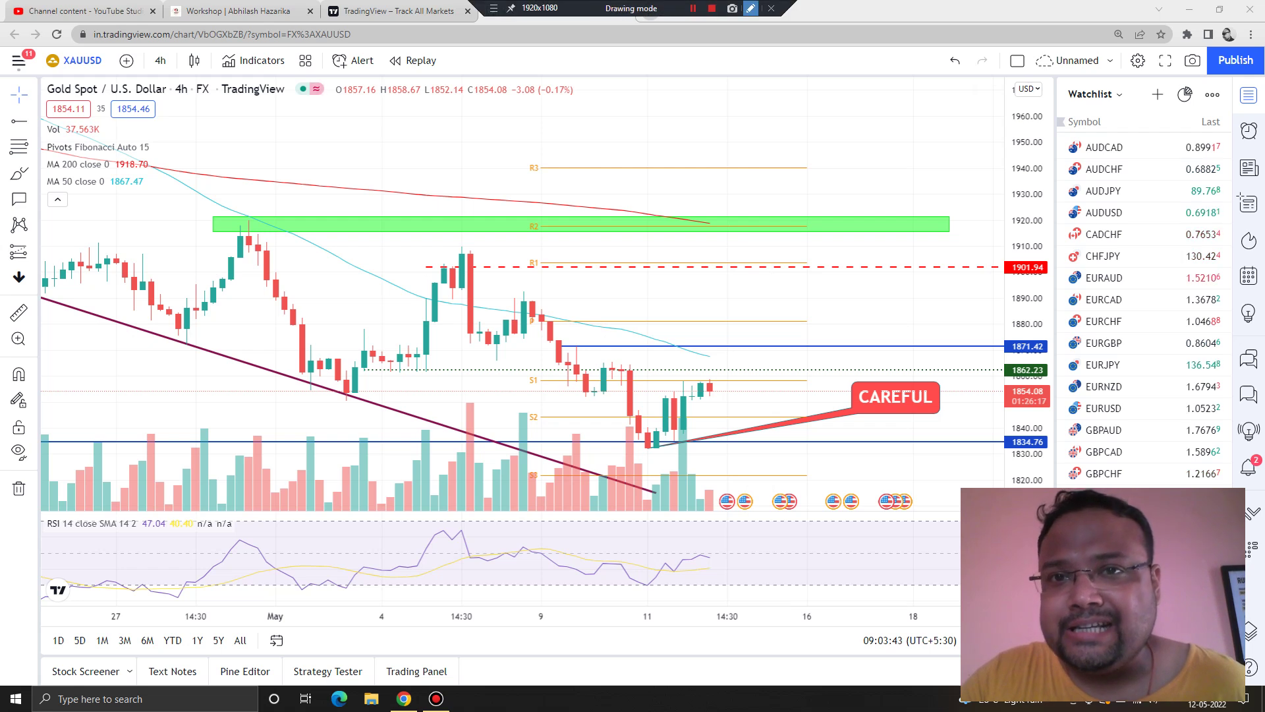
Draw a freehand line along 1862 and write and circle an '1862' note beside it
key(ctrl+F1)
drag(595, 370, 733, 373)
drag(783, 278, 787, 324)
mouse_move(824, 272)
mouse_down()
mouse_move(825, 310)
mouse_move(847, 307)
mouse_up()
mouse_move(943, 234)
mouse_down()
mouse_move(823, 346)
mouse_move(890, 203)
mouse_up()
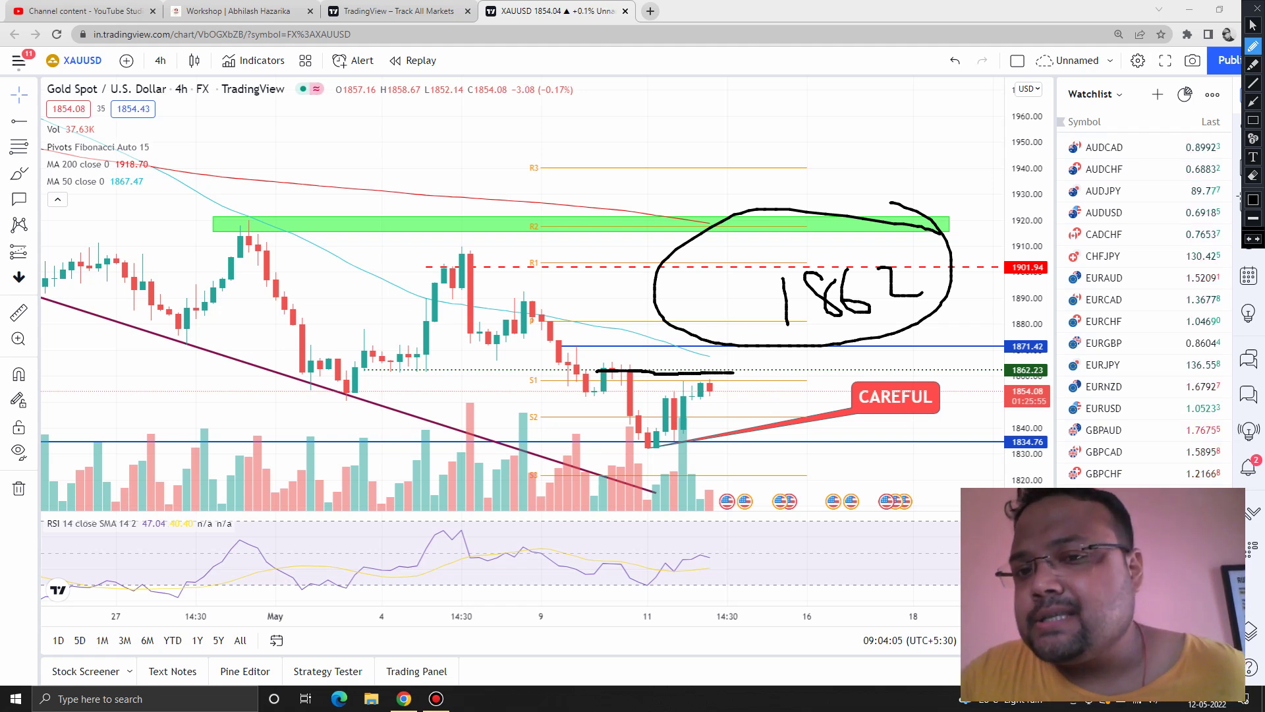
mouse_move(711, 383)
mouse_down()
mouse_move(733, 372)
mouse_move(743, 384)
mouse_up()
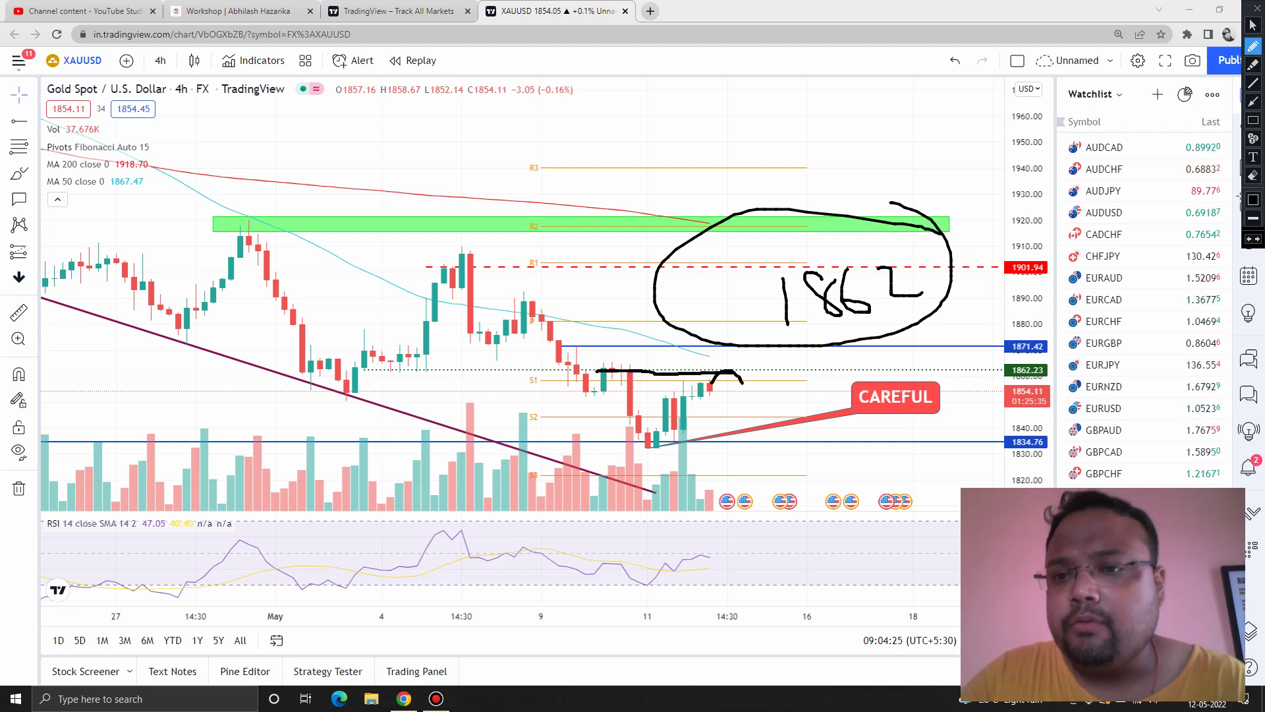
Handwrite and circle '1870-72' near the chart top, then clear the freehand drawings
drag(570, 101, 565, 143)
mouse_move(601, 87)
mouse_down()
mouse_move(646, 122)
mouse_move(648, 109)
mouse_up()
drag(675, 90, 758, 108)
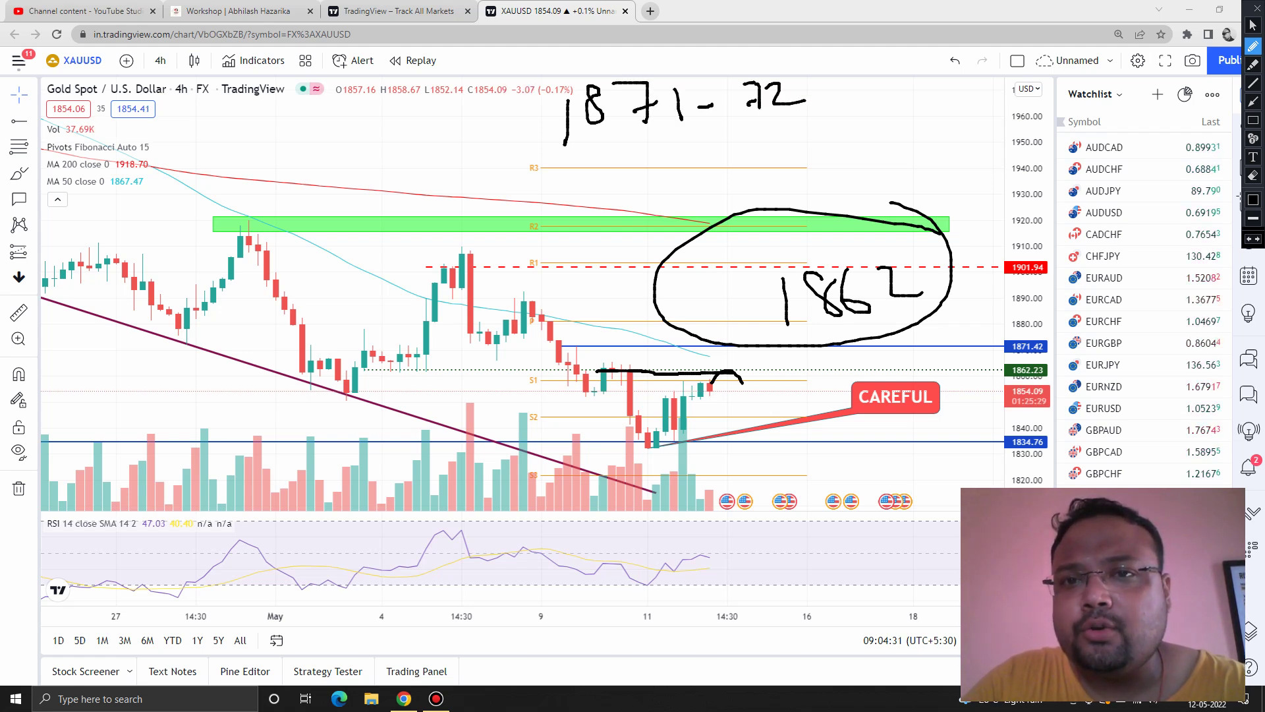
drag(658, 122, 670, 99)
mouse_move(754, 64)
mouse_down()
mouse_move(634, 30)
mouse_move(728, 198)
mouse_move(728, 45)
mouse_up()
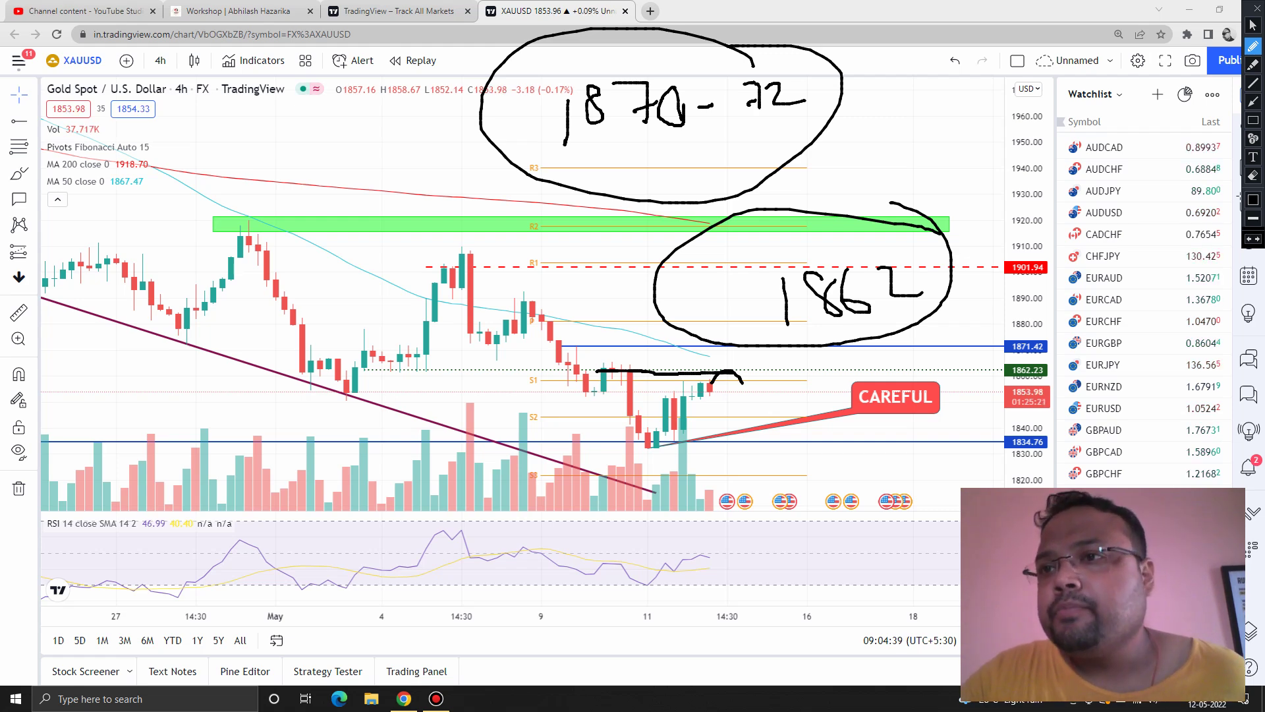
click(1254, 10)
Zoom out and draw a Fib retracement from the 1998.98 high to the 1832.96 low, then delete it
scroll(415, 329, down, 3)
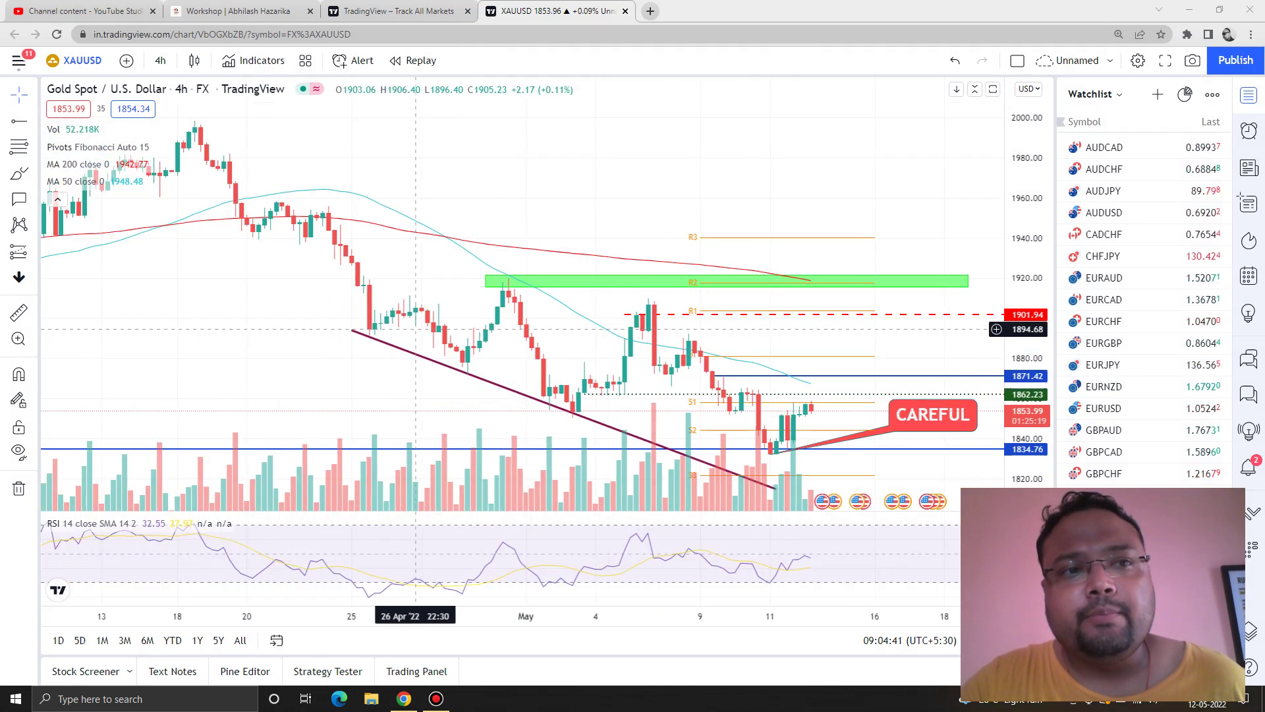
scroll(416, 328, down, 1)
key(alt+f)
click(239, 119)
click(878, 443)
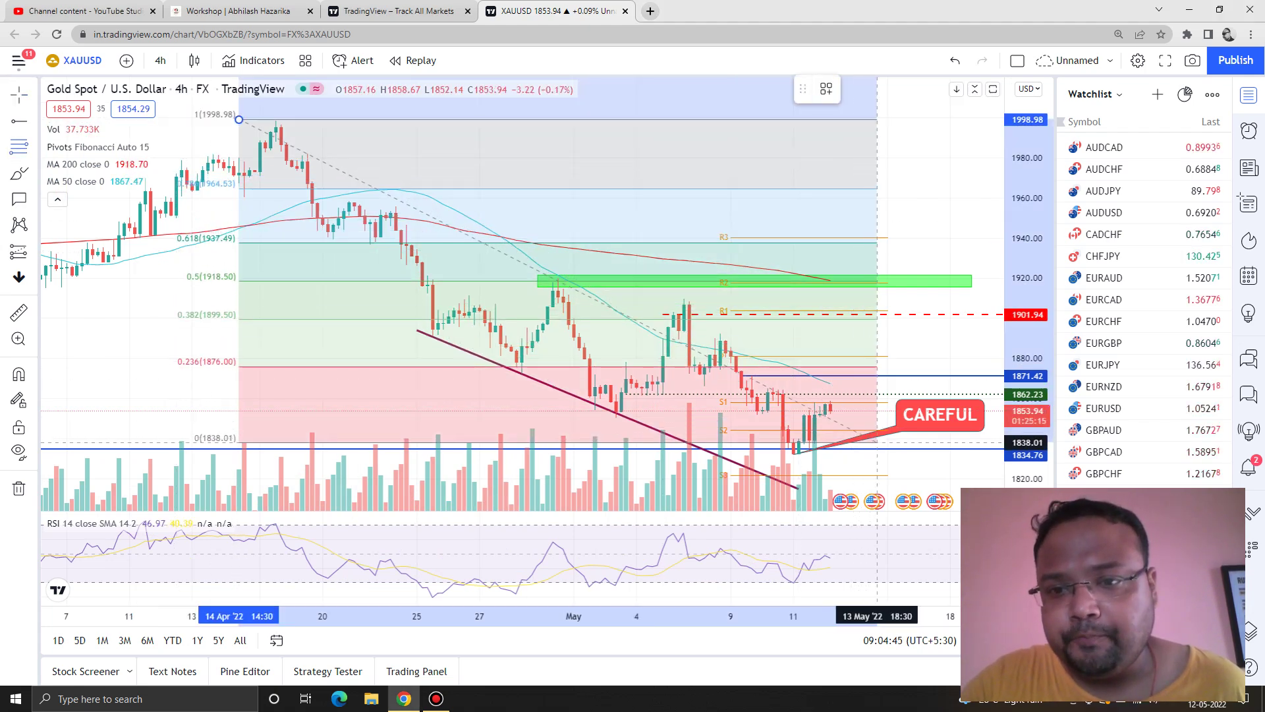
click(883, 454)
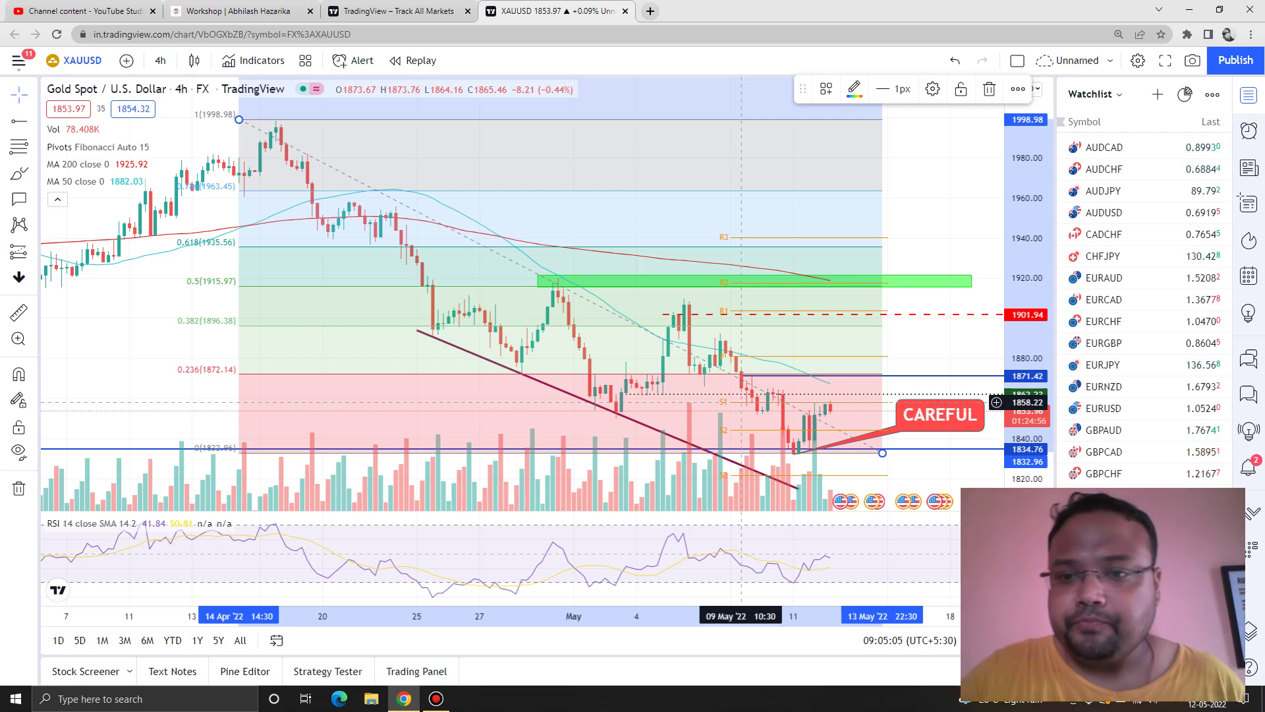
key(Delete)
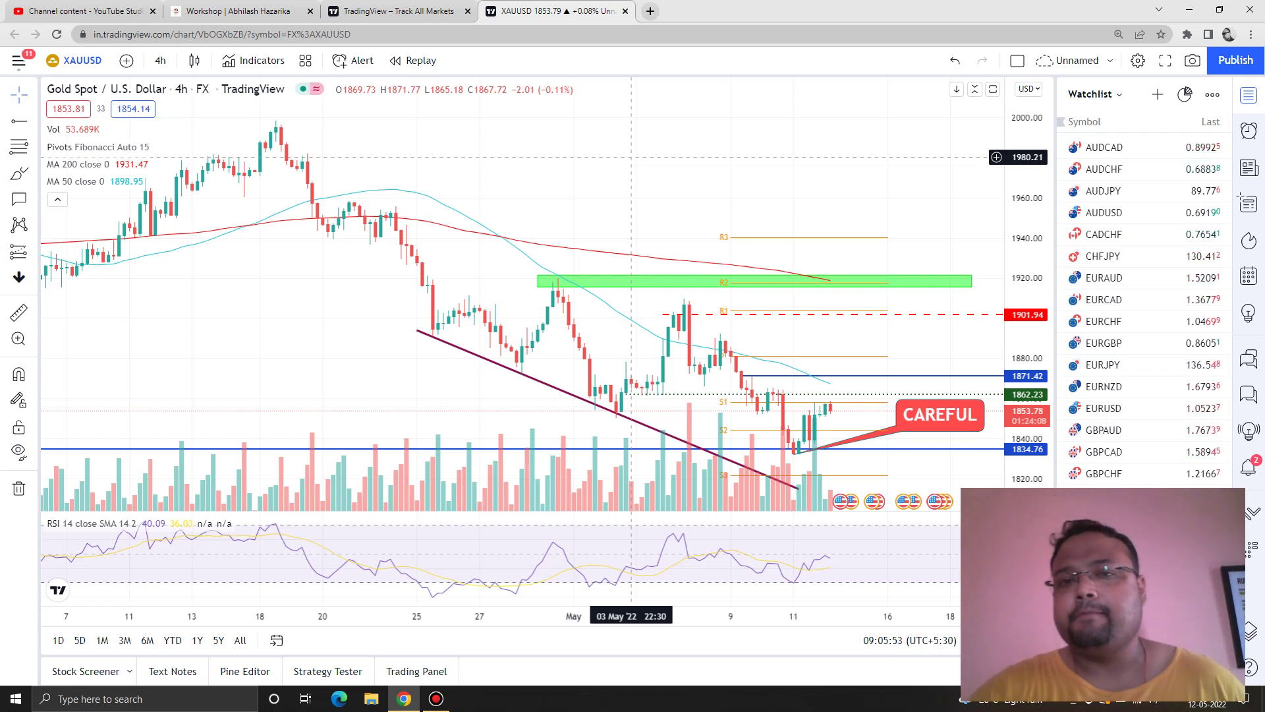
Adjust the chart zoom and turn on on-screen drawing mode
scroll(631, 156, up, 3)
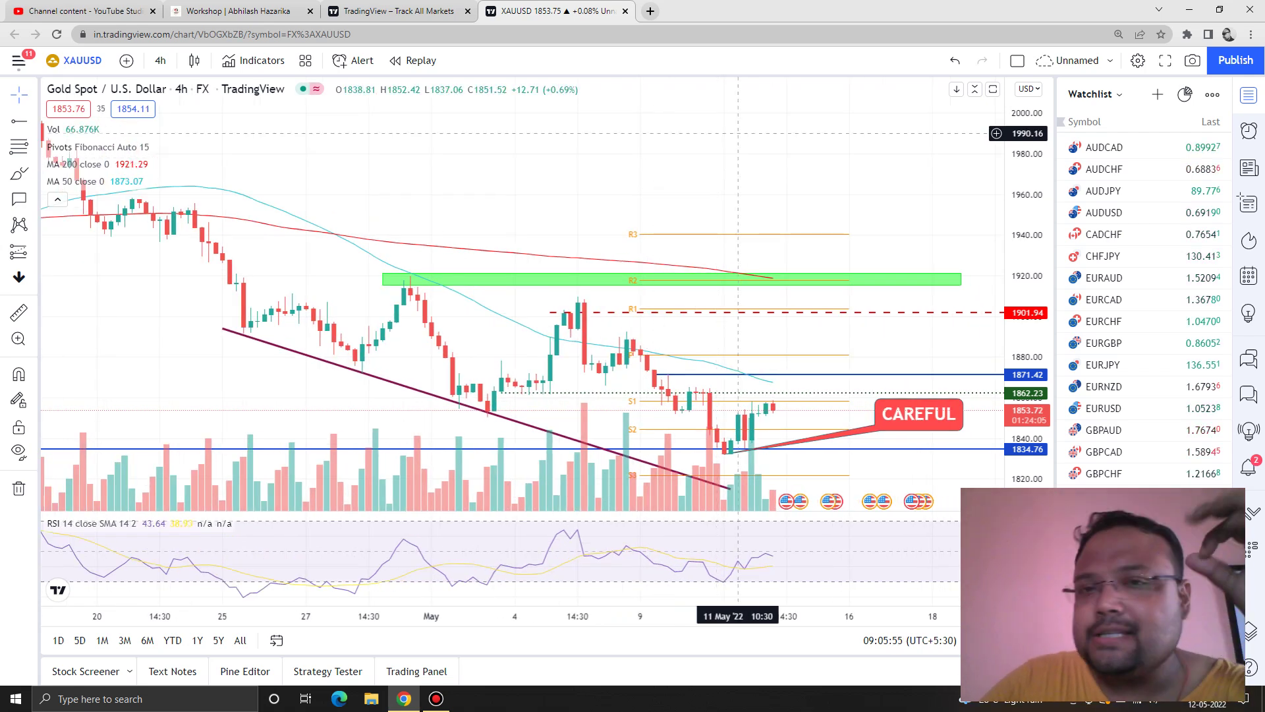
click(750, 7)
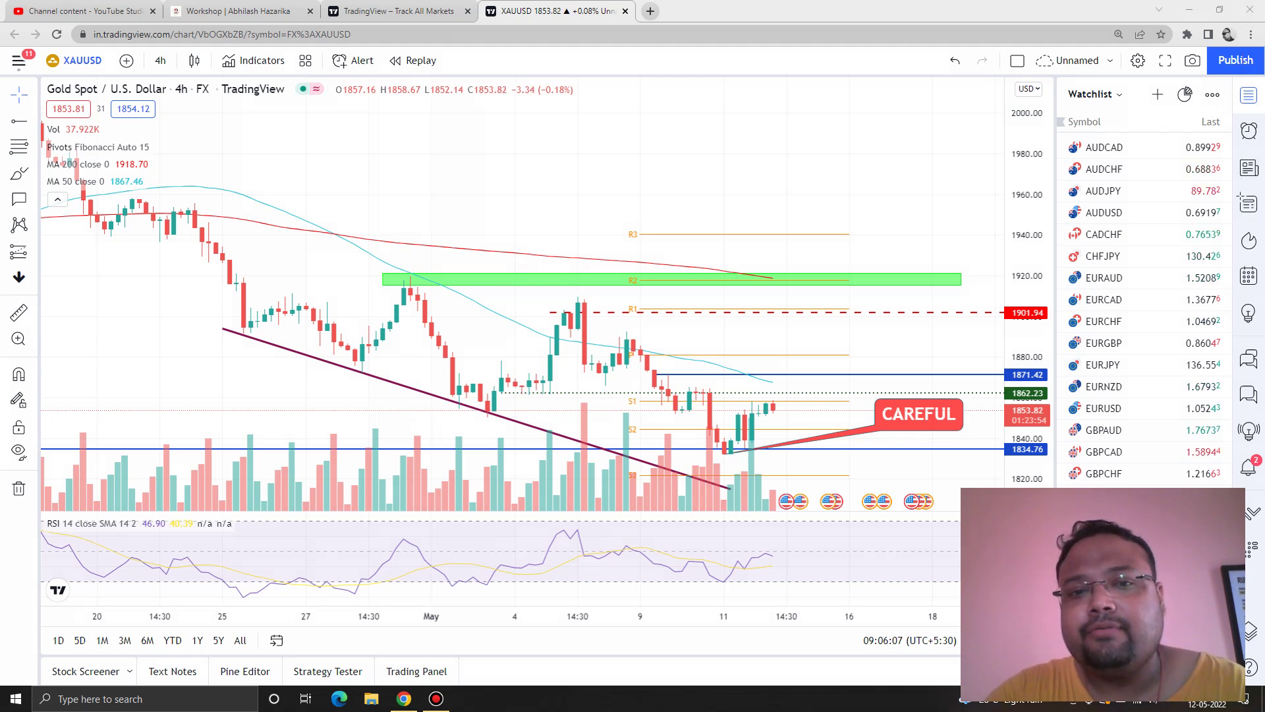
scroll(452, 165, down, 3)
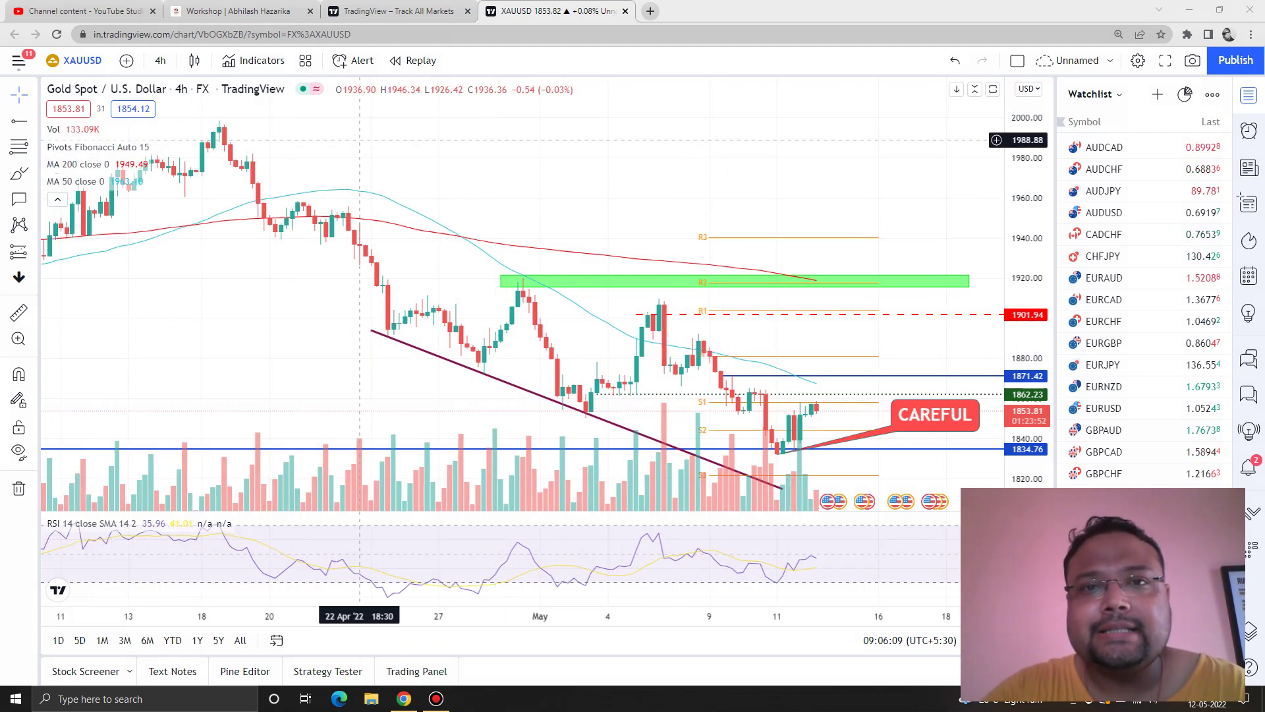
Handwrite '1832-1835' over the lower chart and sketch expected price swing loops across it
click(751, 8)
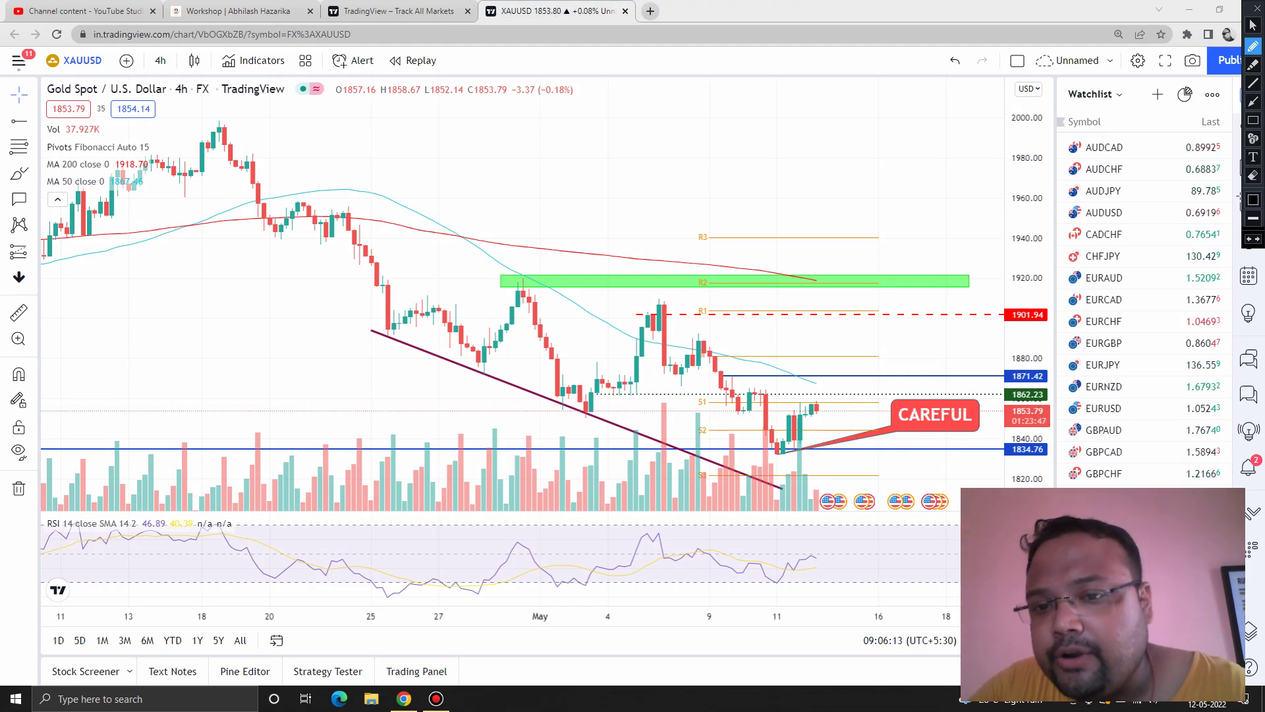
drag(273, 427, 270, 476)
mouse_move(337, 420)
mouse_down()
mouse_move(328, 455)
mouse_move(351, 425)
mouse_move(388, 476)
mouse_up()
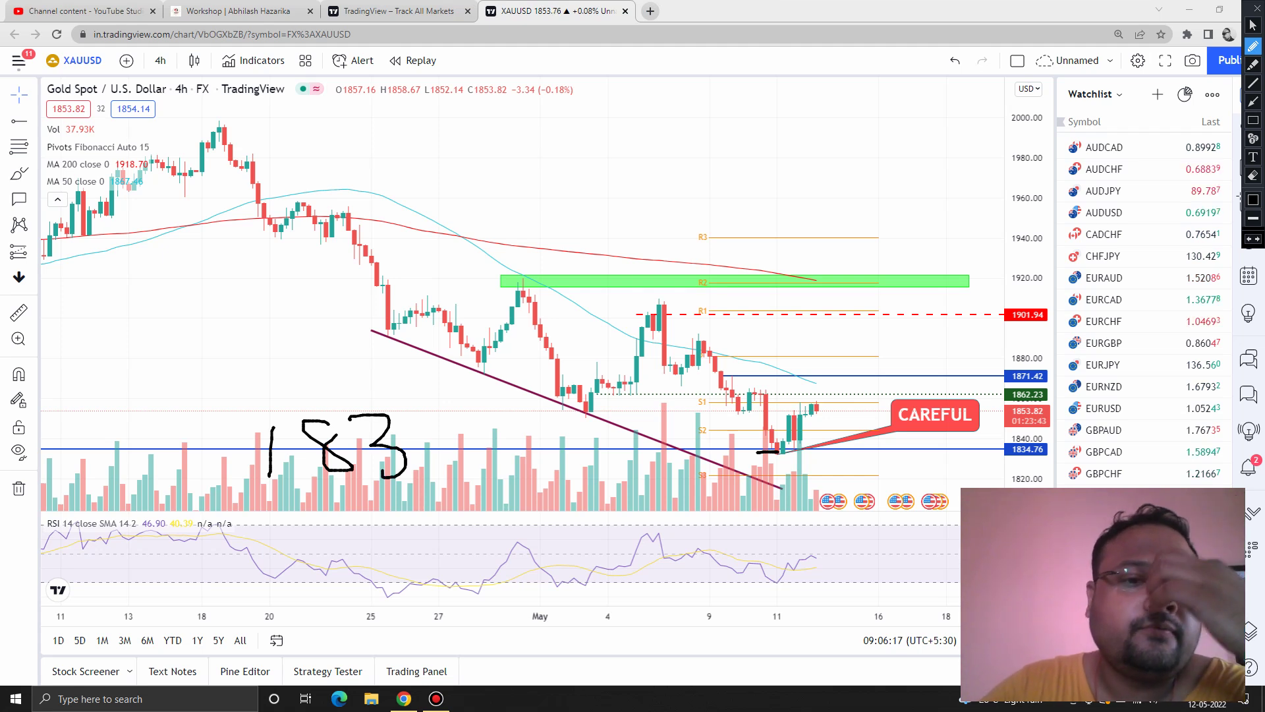
mouse_move(433, 409)
mouse_down()
mouse_move(443, 440)
mouse_move(517, 424)
mouse_move(544, 444)
mouse_up()
mouse_move(566, 388)
mouse_down()
mouse_move(634, 404)
mouse_move(625, 425)
mouse_up()
mouse_move(646, 384)
mouse_down()
mouse_move(667, 376)
mouse_move(317, 359)
mouse_move(522, 583)
mouse_move(694, 408)
mouse_move(649, 344)
mouse_up()
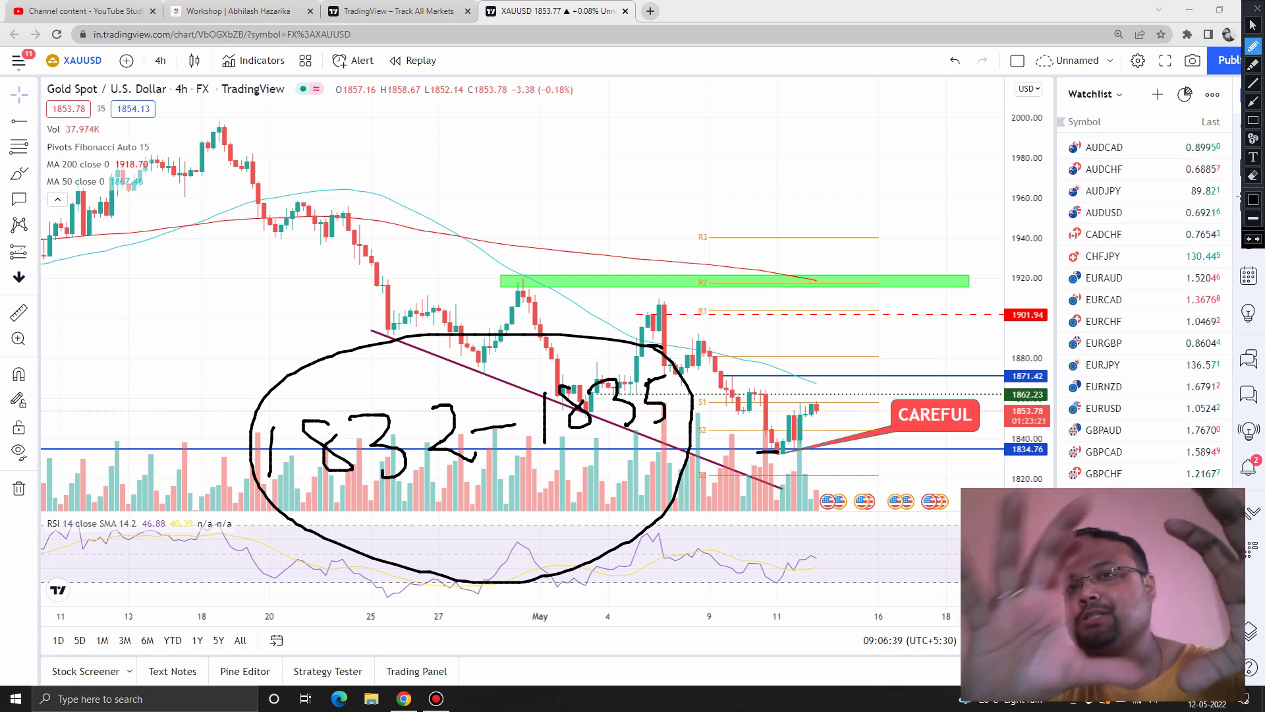
mouse_move(244, 193)
mouse_down()
mouse_move(356, 321)
mouse_move(560, 381)
mouse_move(715, 372)
mouse_up()
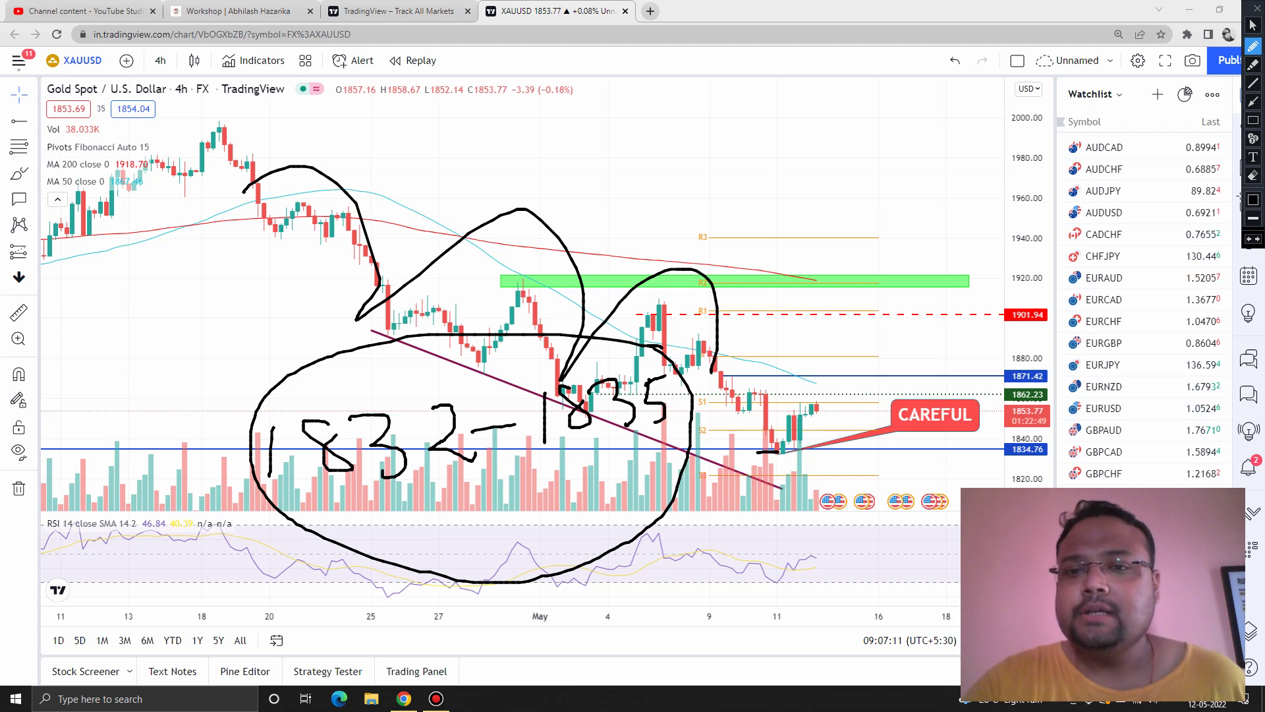
Loop the 1834 area under the latest candles, then clear all freehand pen markings
mouse_move(836, 430)
mouse_down()
mouse_move(762, 438)
mouse_move(740, 461)
mouse_move(859, 469)
mouse_move(843, 432)
mouse_up()
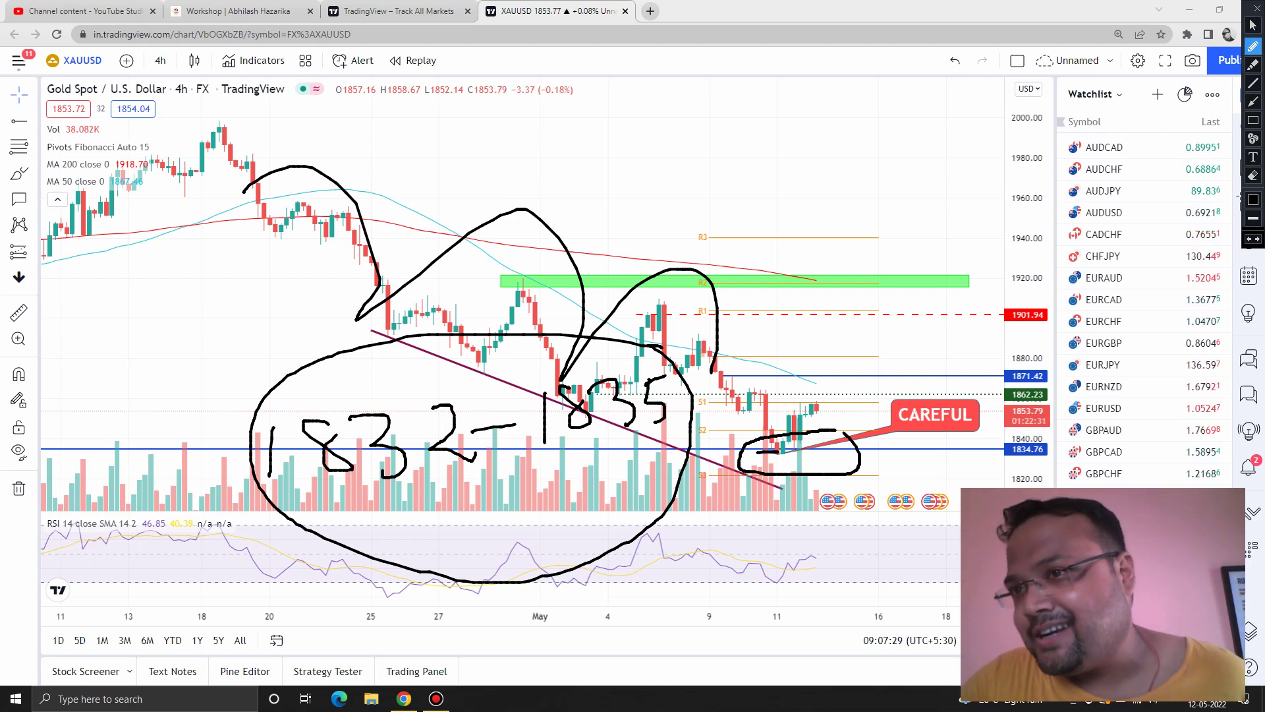
key(Escape)
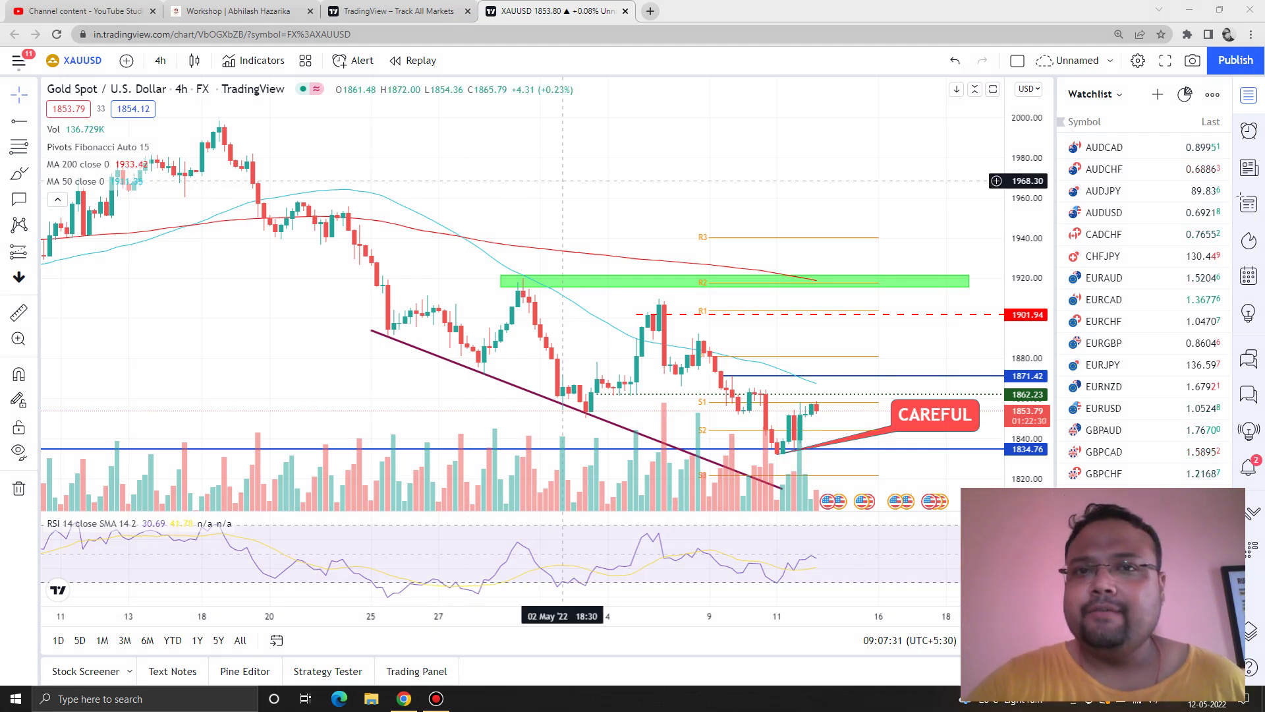